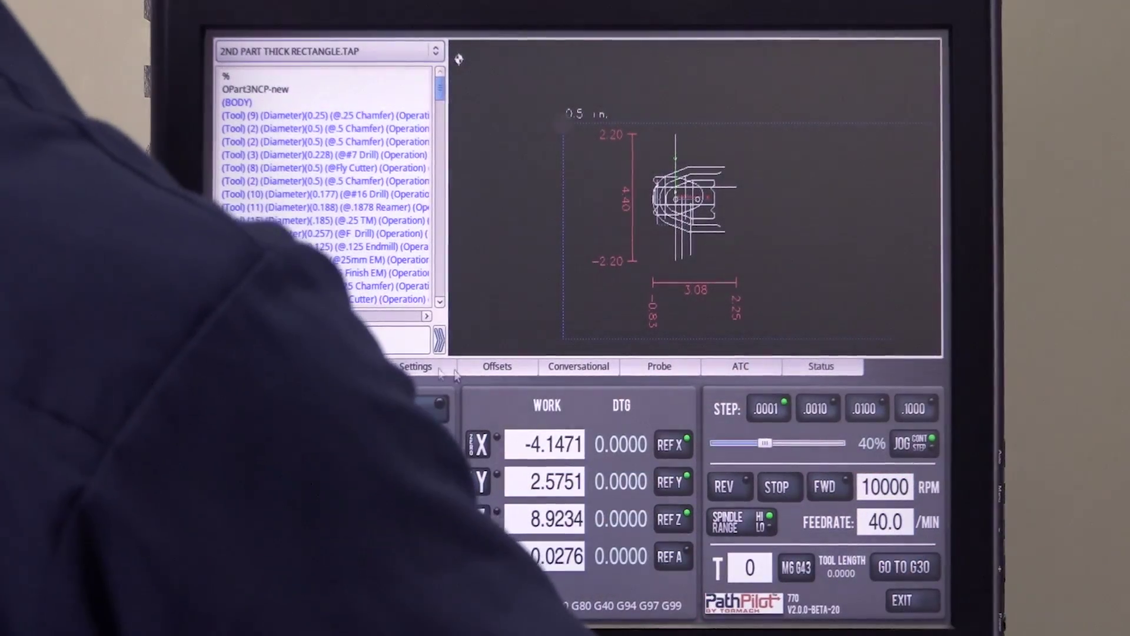
Step: Check the conversational Face page, then list the saved files showing face.nc with its spiral facing preview
click(565, 370)
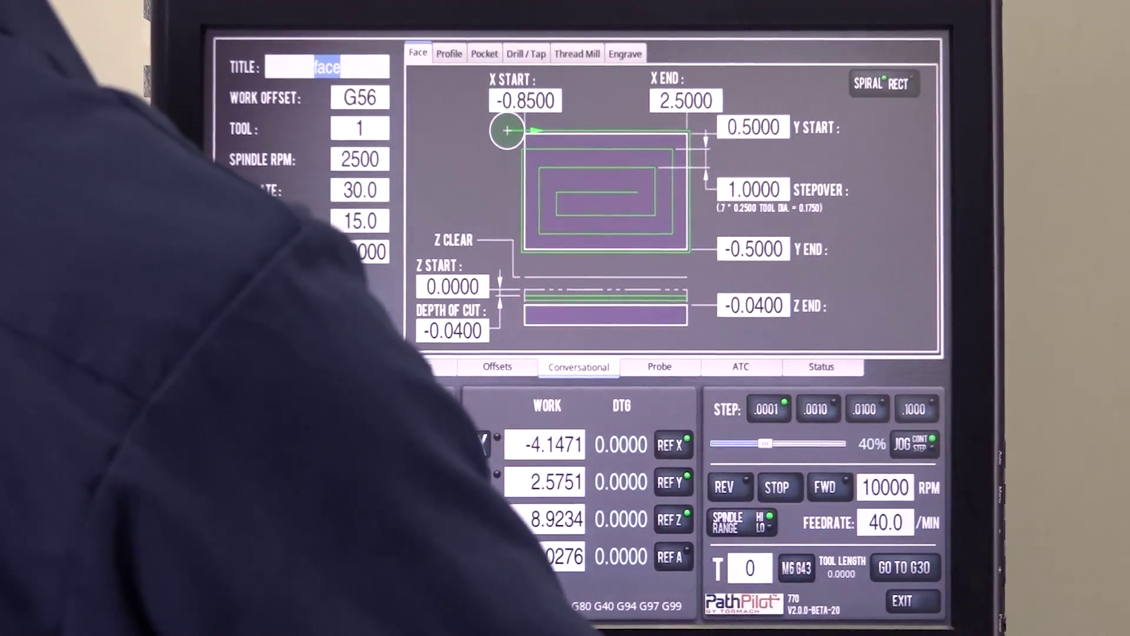
click(354, 367)
click(334, 366)
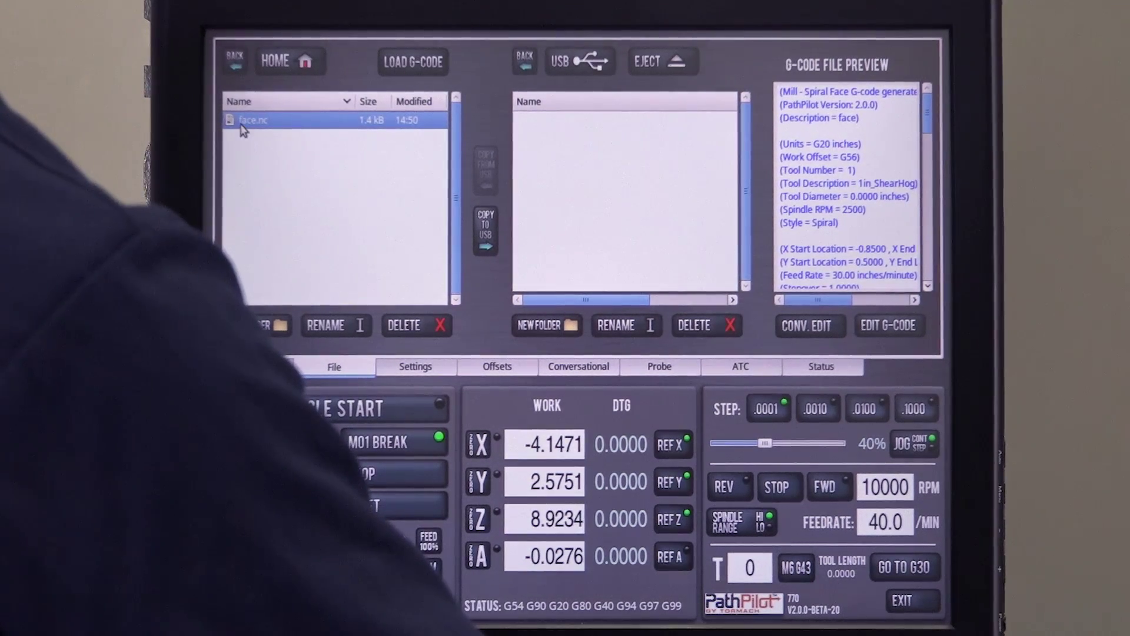
Step: Open the selected face.nc in the conversational Job editor with CONV. EDIT
click(805, 326)
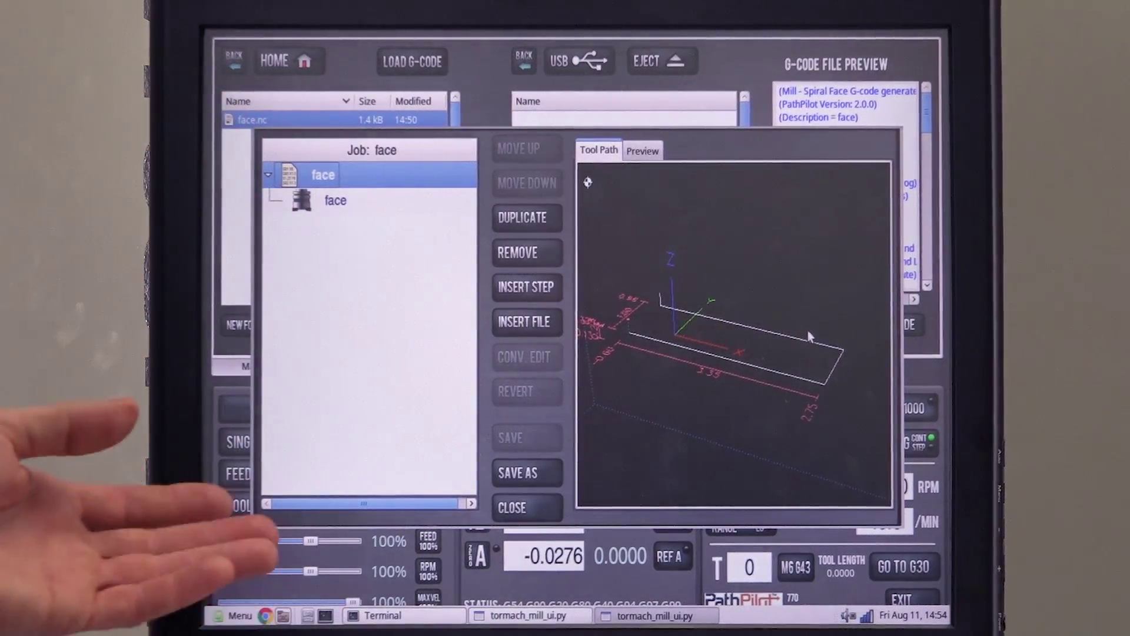
Step: Insert the 2ND PART THICK RECTANGLE .TAP program from the home folder after the face step
click(545, 321)
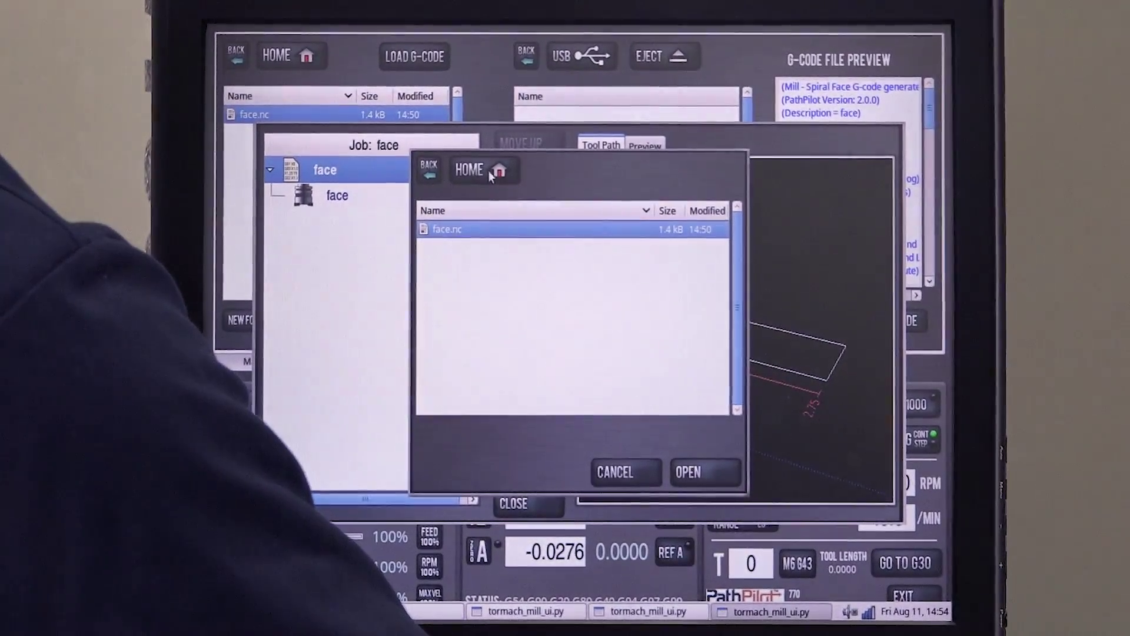
click(488, 170)
double_click(460, 231)
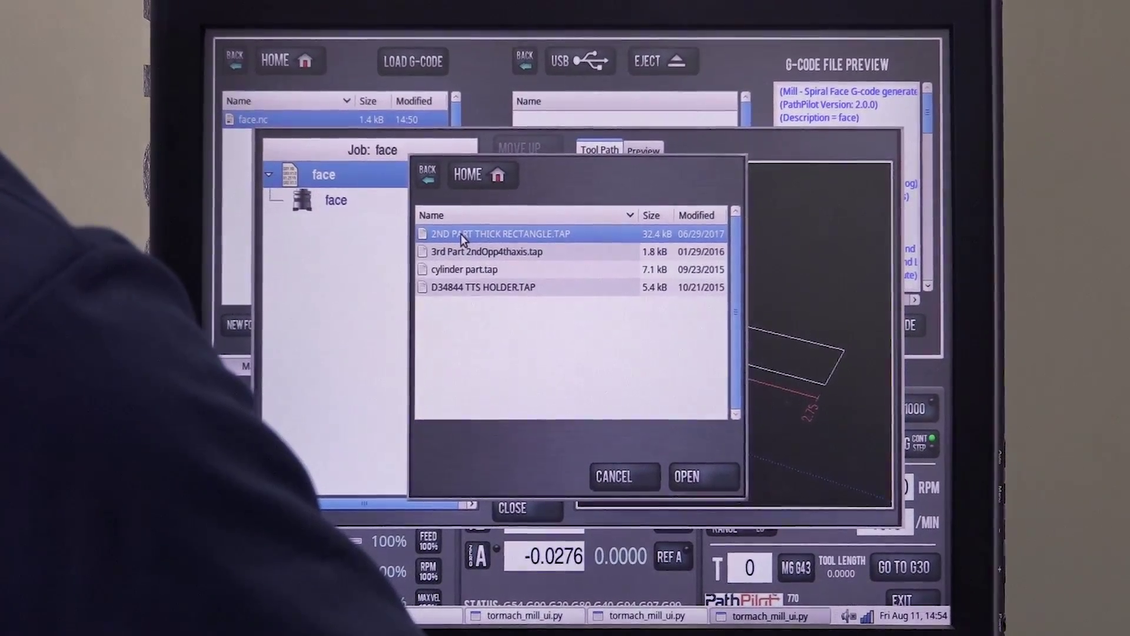
click(685, 477)
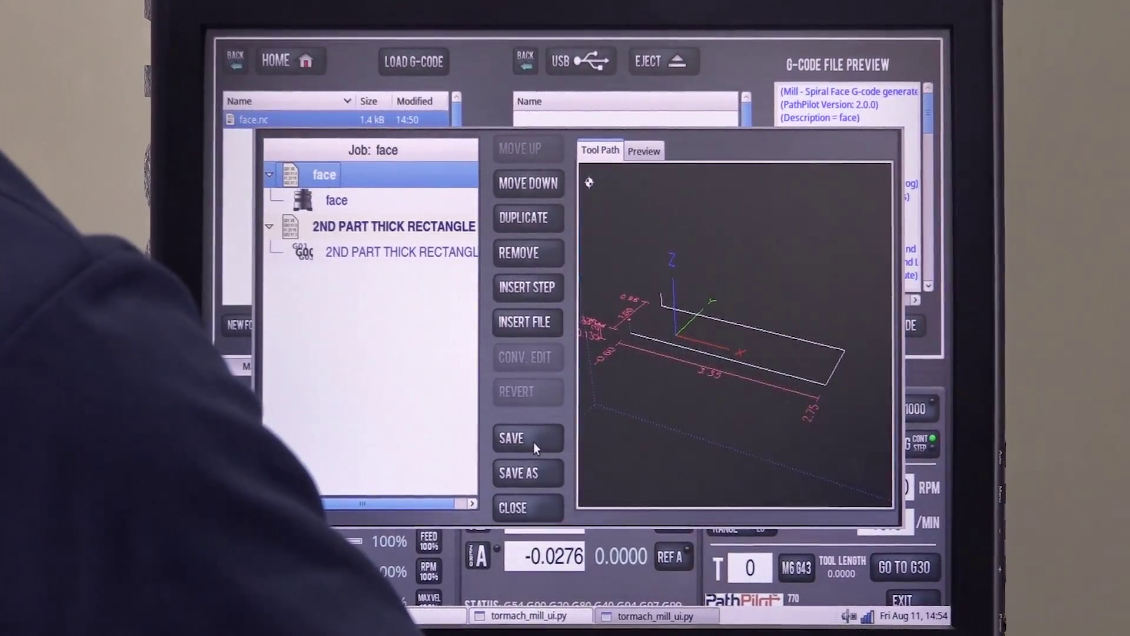
Step: Save the combined job as face_2 and close the job editor
click(528, 463)
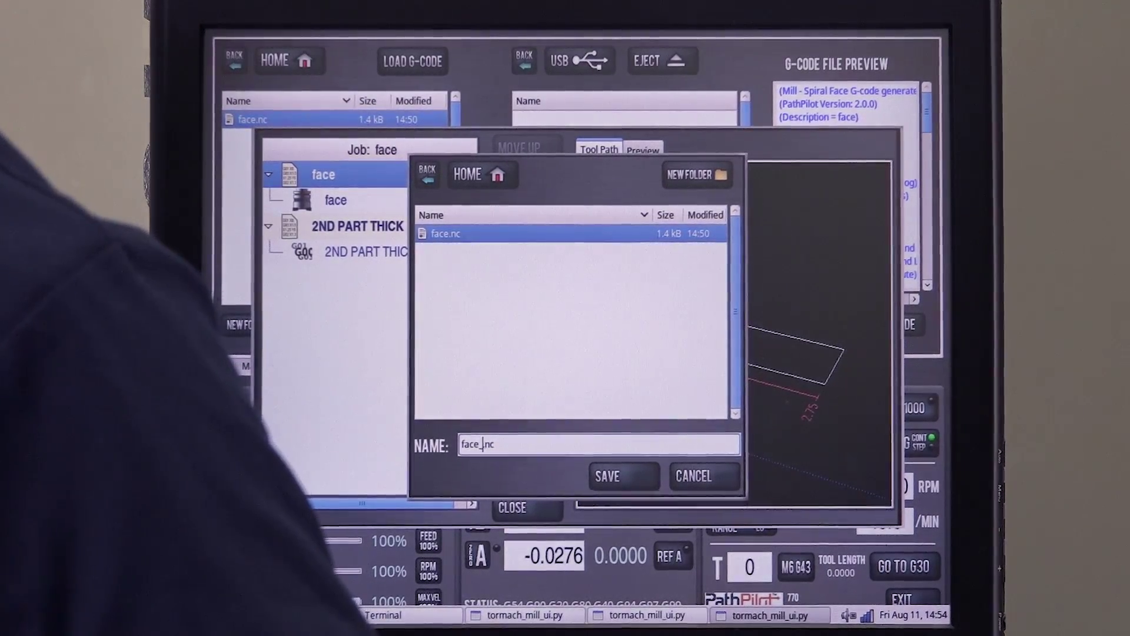
click(607, 477)
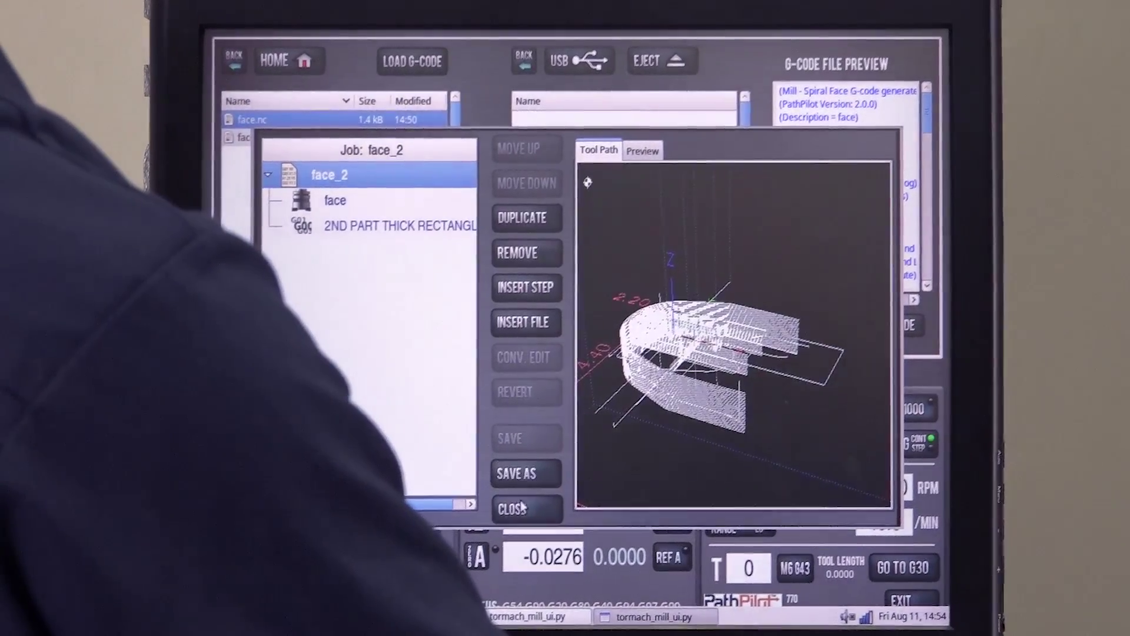
click(512, 507)
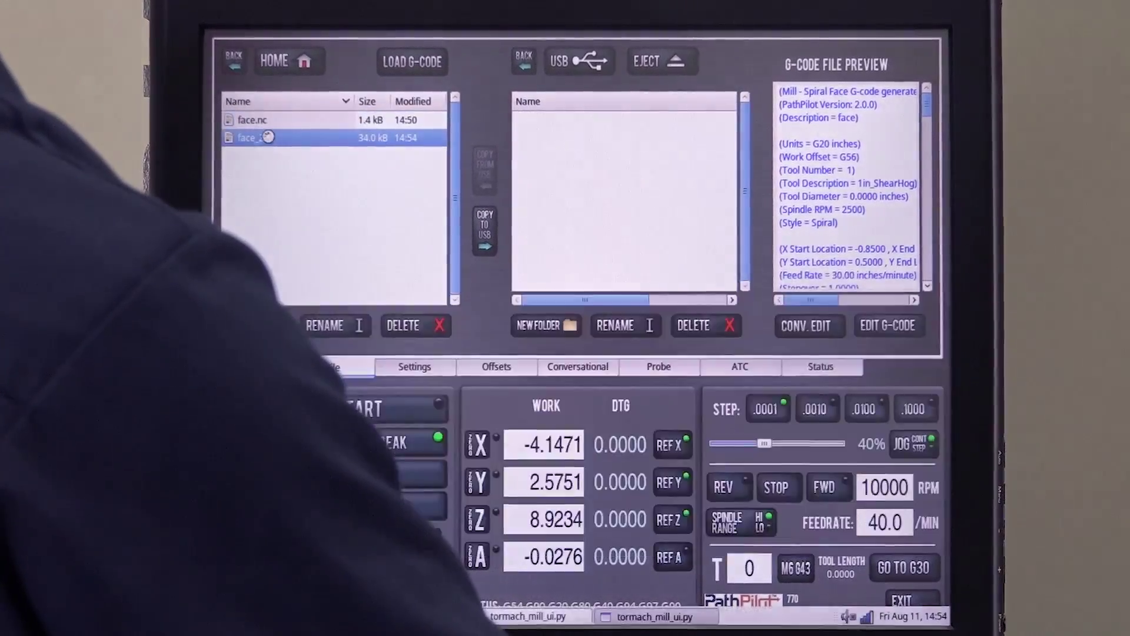